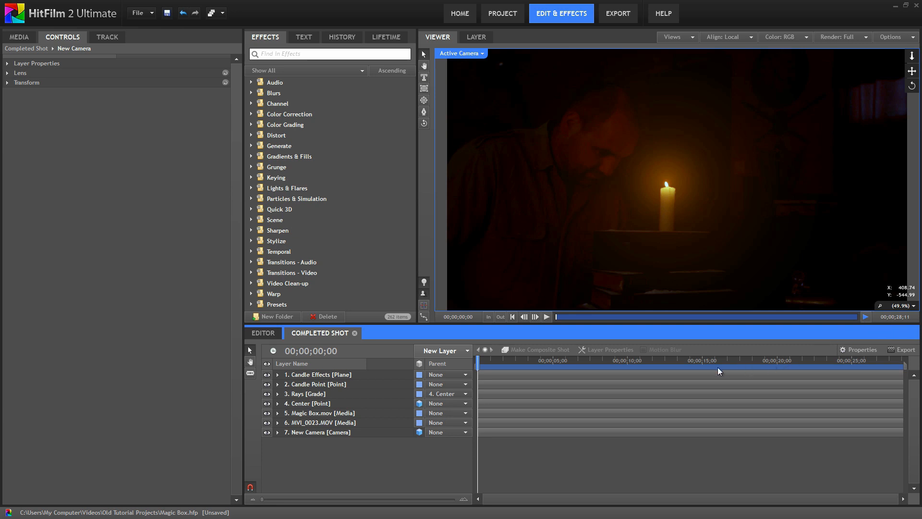
Step: Play the Completed Shot from about 00;00;15;00 to its end at 00;00;28;10
{"action": "left_click", "coordinate": [701, 366]}
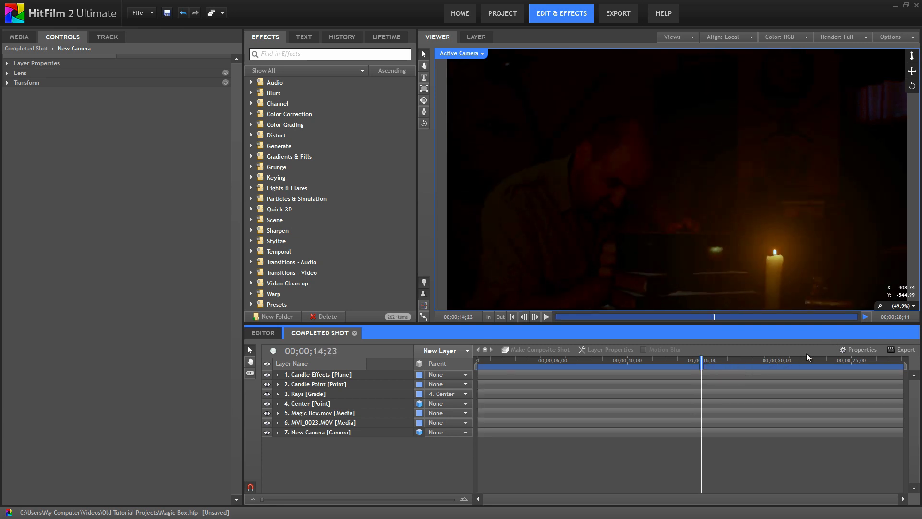
{"action": "key", "text": "space"}
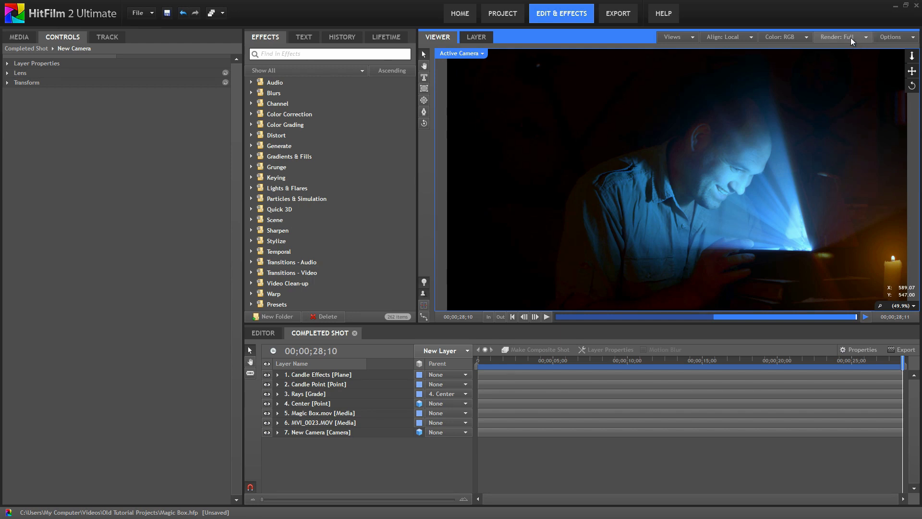
{"action": "left_click", "coordinate": [859, 41]}
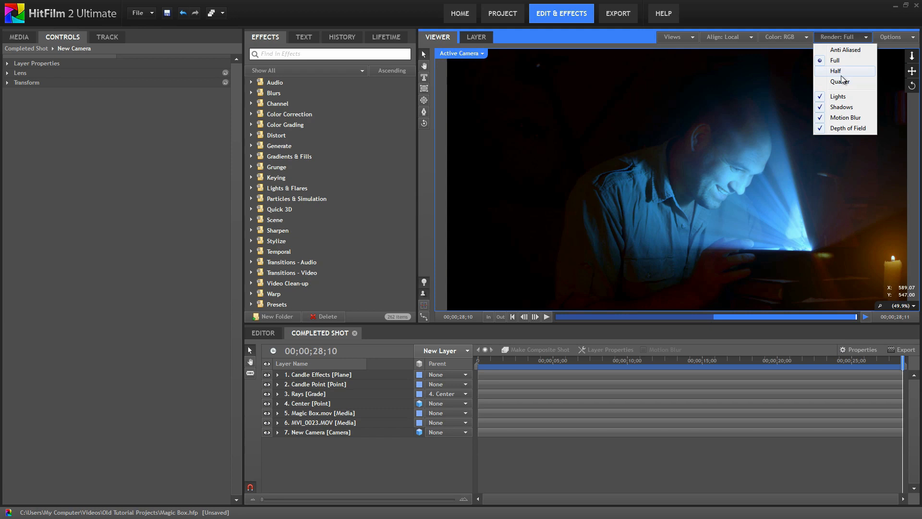
{"action": "left_click", "coordinate": [866, 38]}
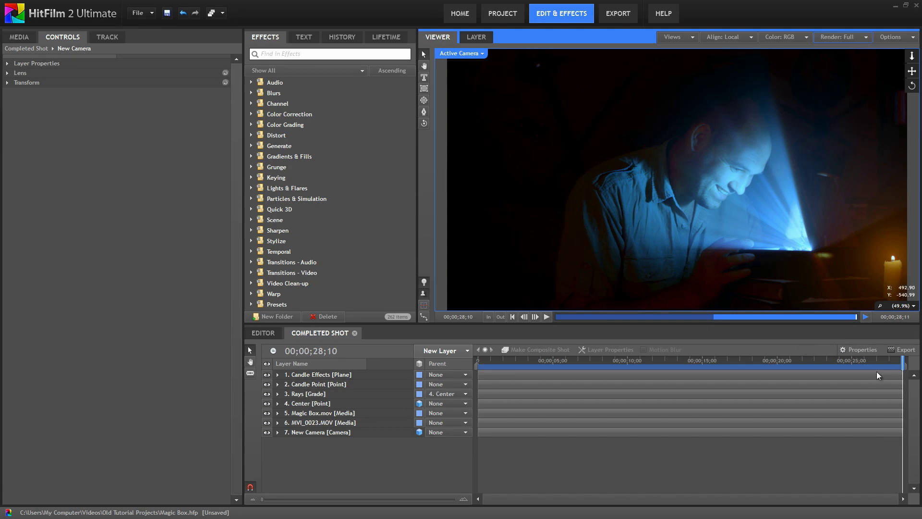
{"action": "left_click_drag", "start_coordinate": [746, 364], "coordinate": [705, 366]}
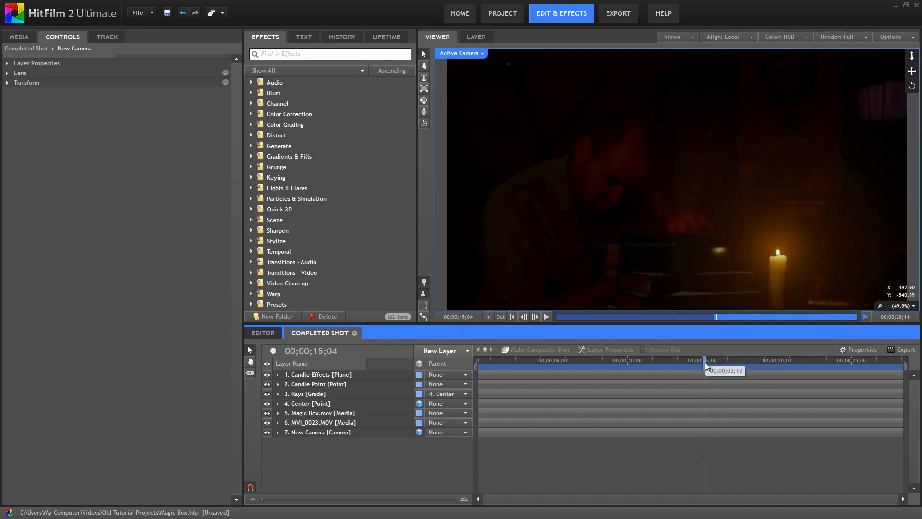
{"action": "left_click", "coordinate": [547, 317]}
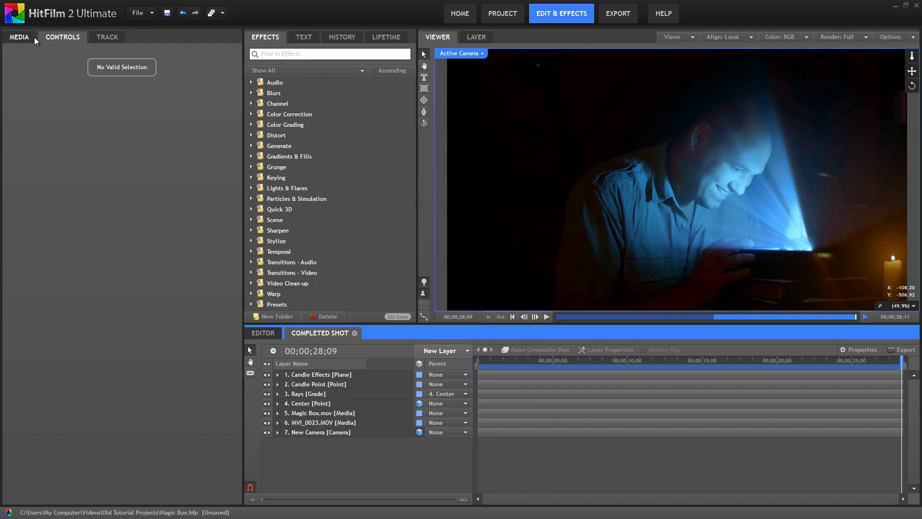
Step: Save the Completed Shot composite from the Media list to the Desktop as 'Magic Box'
{"action": "left_click", "coordinate": [19, 37]}
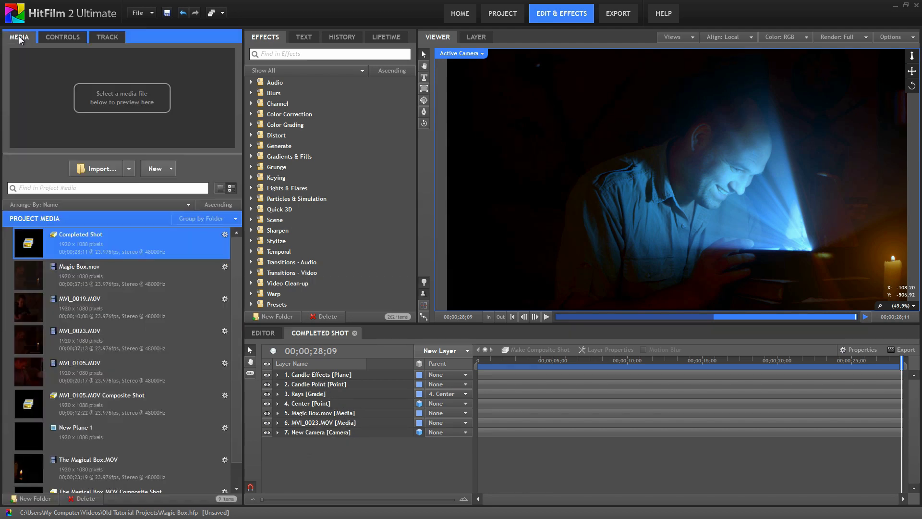
{"action": "right_click", "coordinate": [76, 240]}
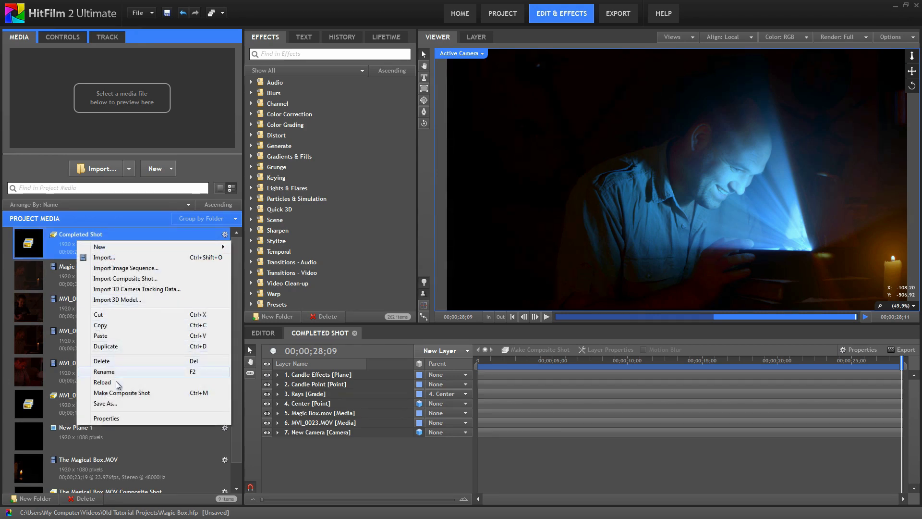
{"action": "left_click", "coordinate": [107, 403]}
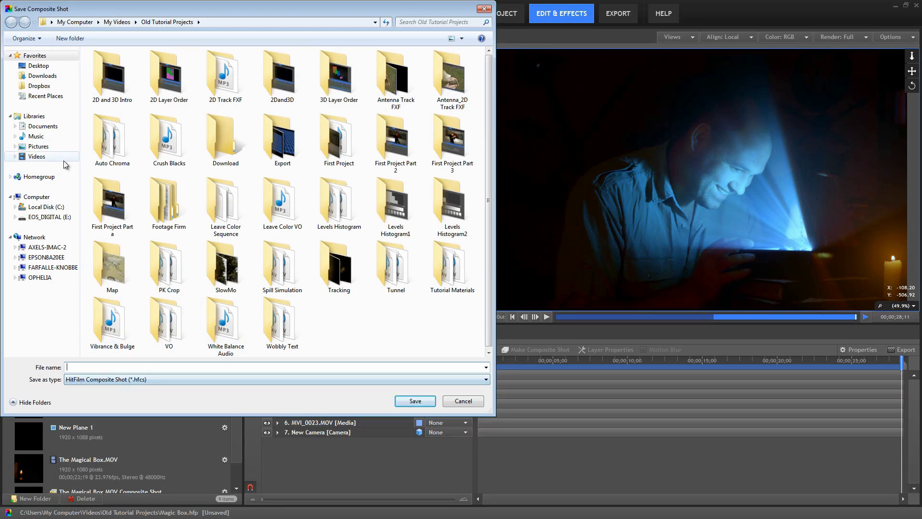
{"action": "left_click", "coordinate": [40, 66]}
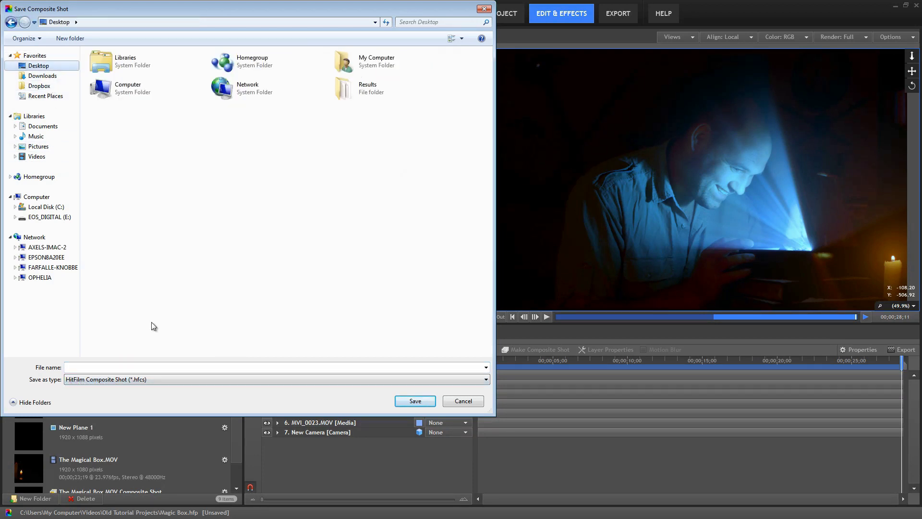
{"action": "type", "text": "Magic "}
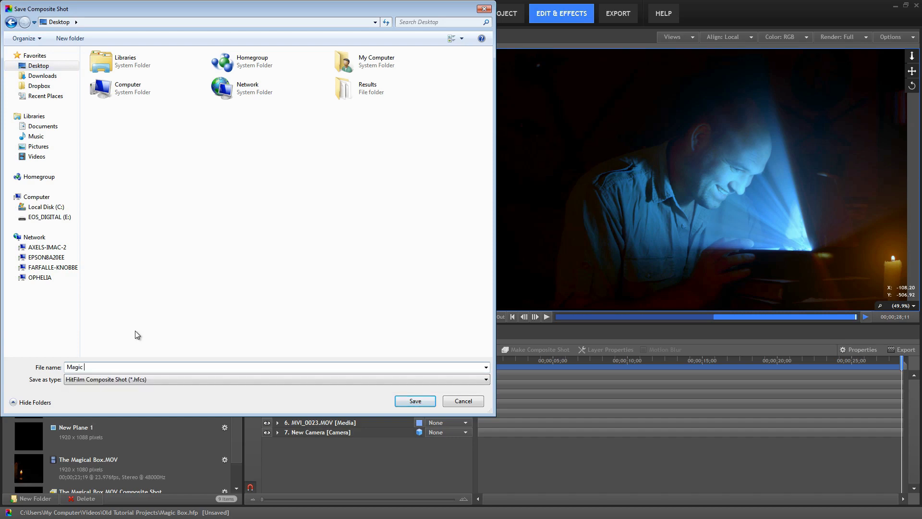
{"action": "type", "text": "Box"}
{"action": "left_click", "coordinate": [414, 401]}
Step: Open the Flamethrower project from the start page, discarding unsaved changes
{"action": "left_click", "coordinate": [464, 15]}
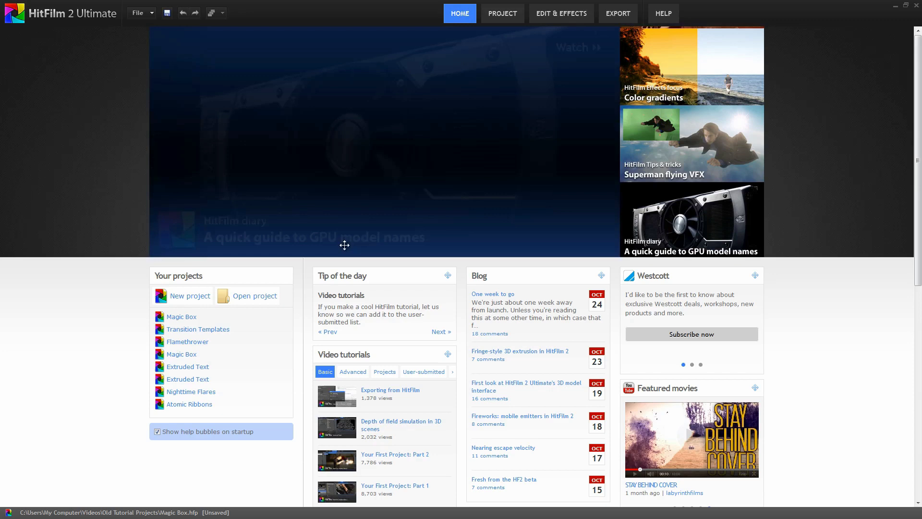
{"action": "left_click", "coordinate": [190, 343]}
{"action": "left_click", "coordinate": [460, 275]}
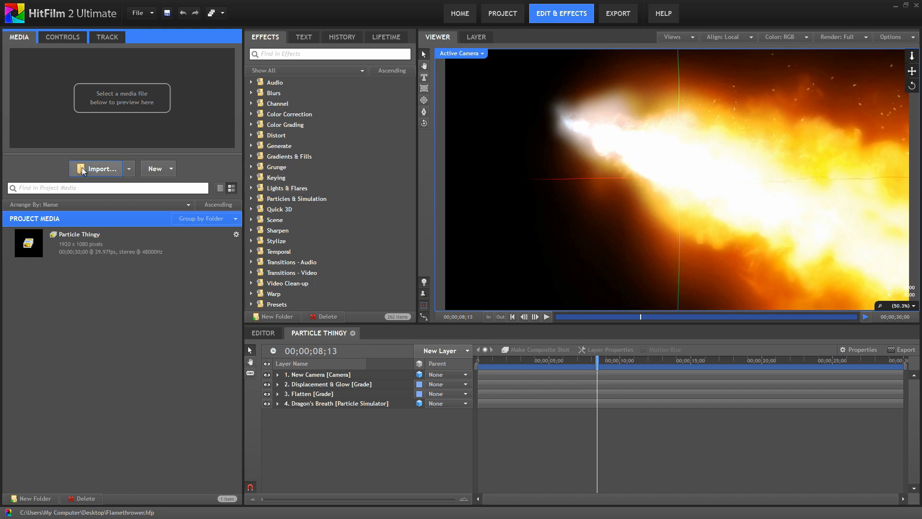
Step: Choose Import Composite Shot and select Magic Box.hfcs on the Desktop
{"action": "left_click", "coordinate": [129, 169]}
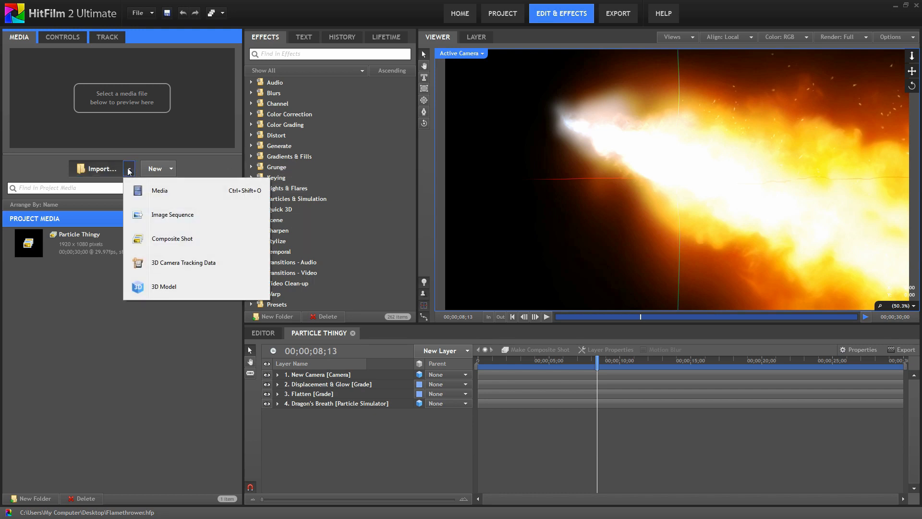
{"action": "left_click", "coordinate": [186, 240]}
{"action": "left_click", "coordinate": [43, 67]}
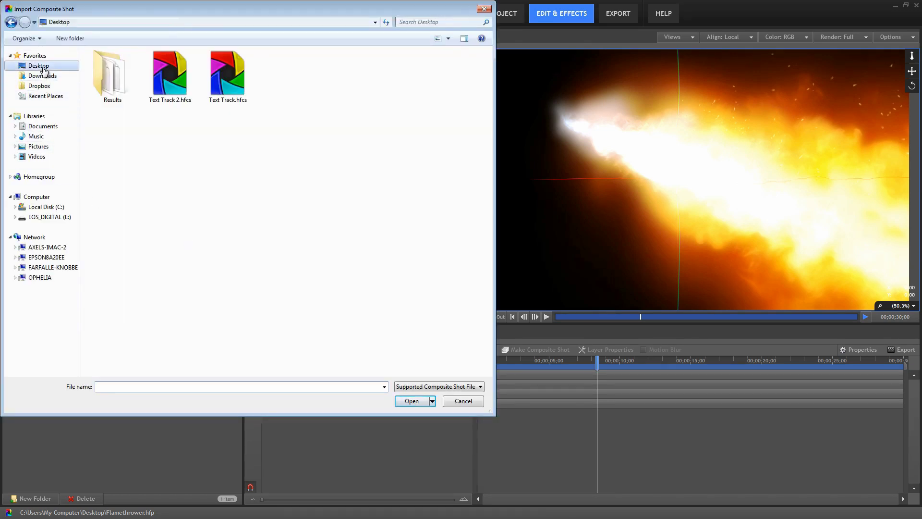
{"action": "left_click", "coordinate": [233, 116]}
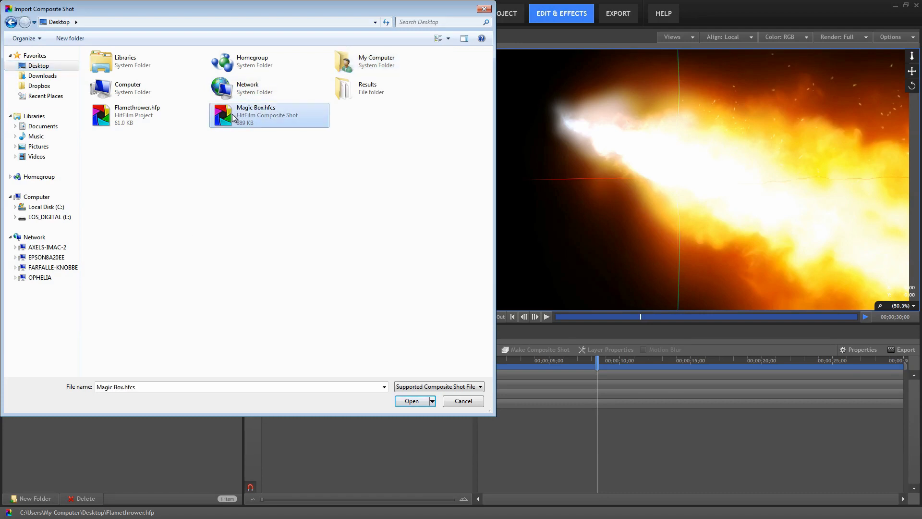
Step: Import Magic Box.hfcs, expand and collapse its Assets folder, and scrub the Completed Shot
{"action": "left_click", "coordinate": [410, 400]}
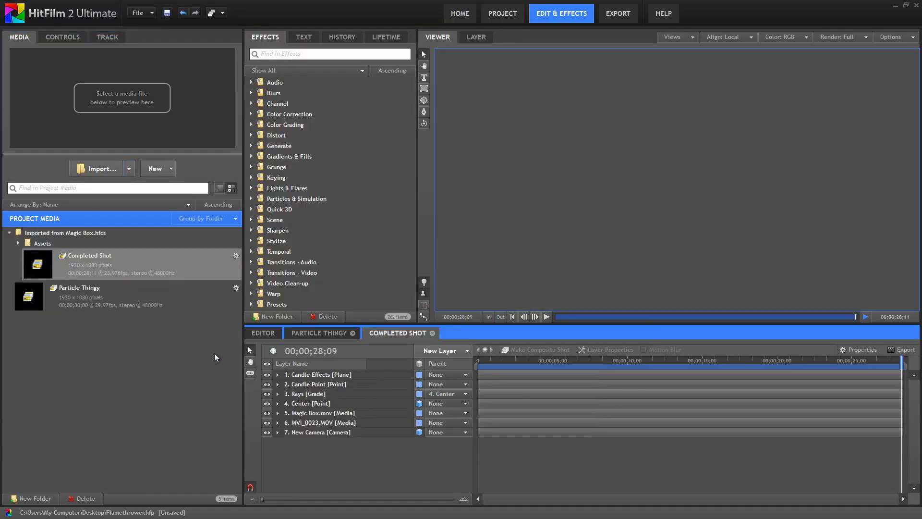
{"action": "left_click", "coordinate": [19, 243]}
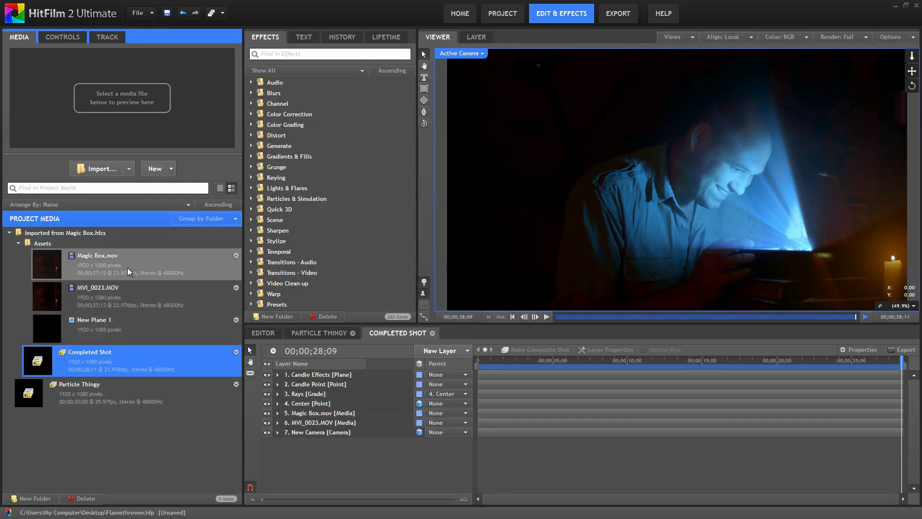
{"action": "left_click", "coordinate": [19, 244]}
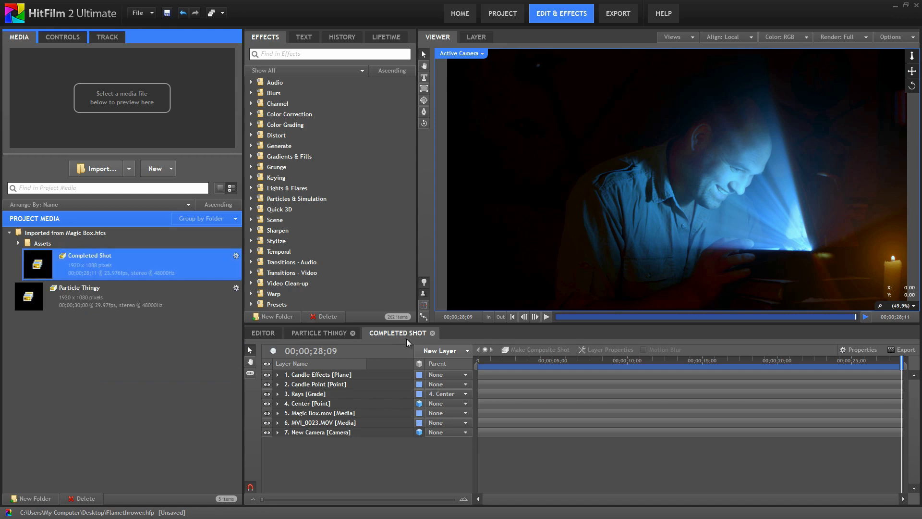
{"action": "left_click_drag", "start_coordinate": [901, 365], "coordinate": [841, 363]}
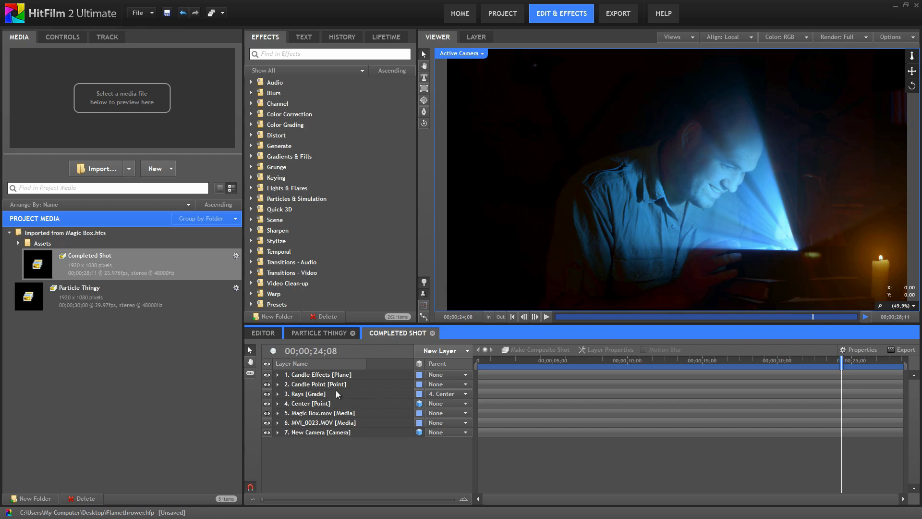
{"action": "left_click", "coordinate": [316, 334]}
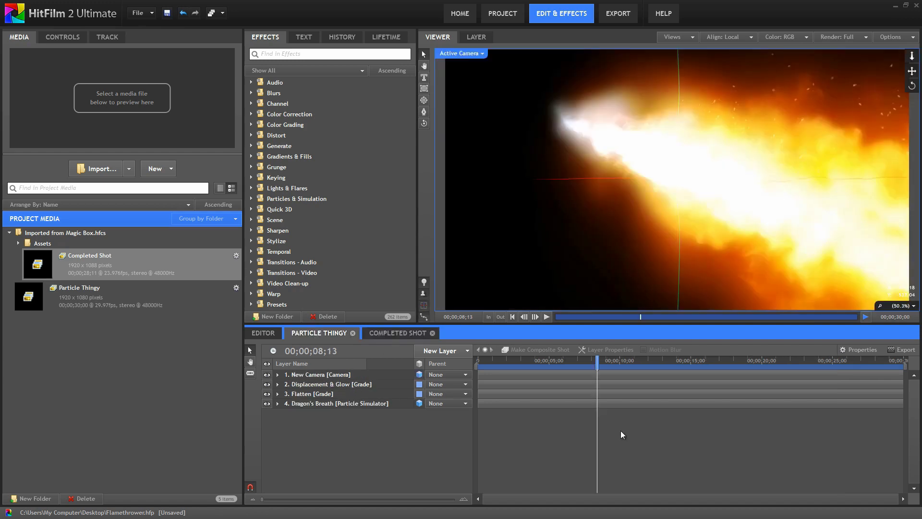
{"action": "left_click_drag", "start_coordinate": [564, 363], "coordinate": [684, 364]}
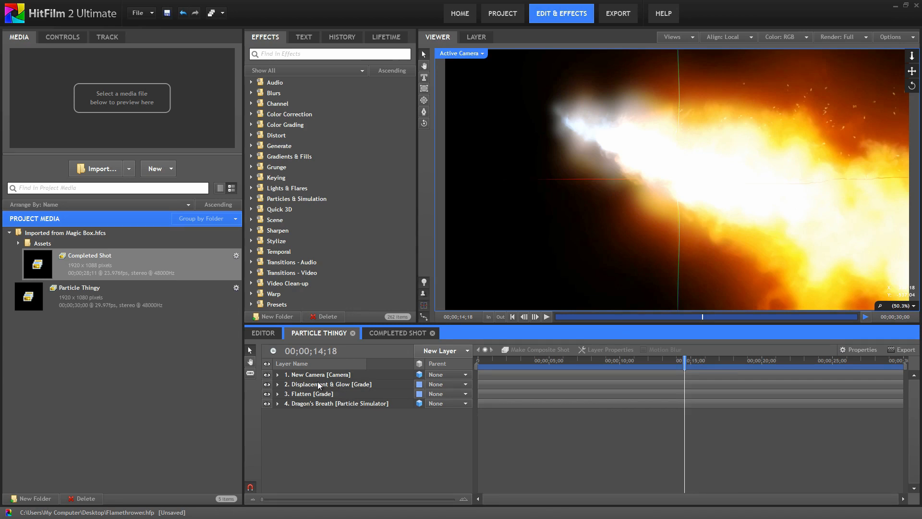
{"action": "left_click", "coordinate": [266, 384]}
{"action": "left_click", "coordinate": [266, 384]}
{"action": "right_click", "coordinate": [328, 402]}
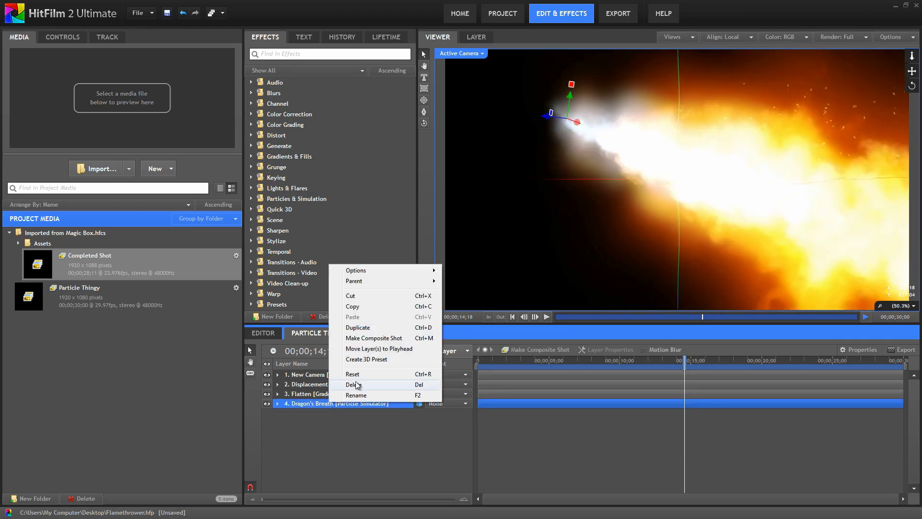
{"action": "left_click", "coordinate": [327, 430]}
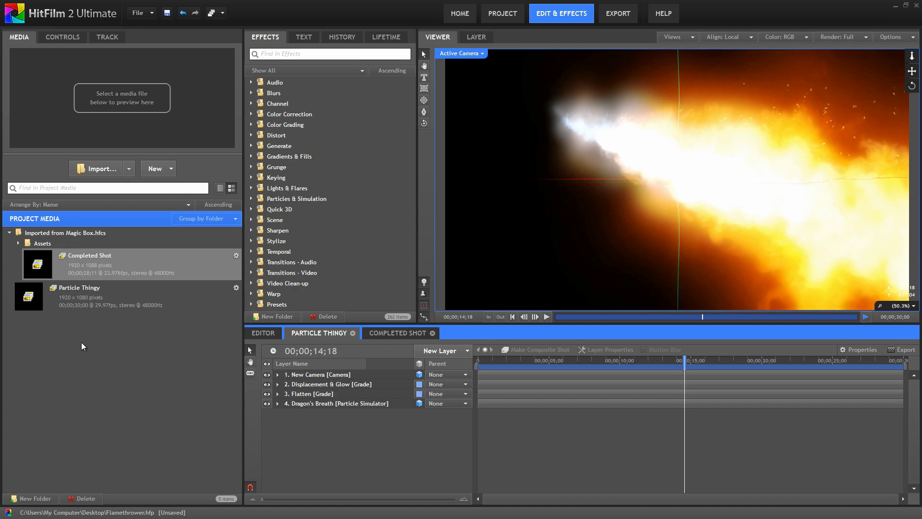
Step: Launch a New Camera Solve with mocha HitFilm for the footage
{"action": "right_click", "coordinate": [87, 289]}
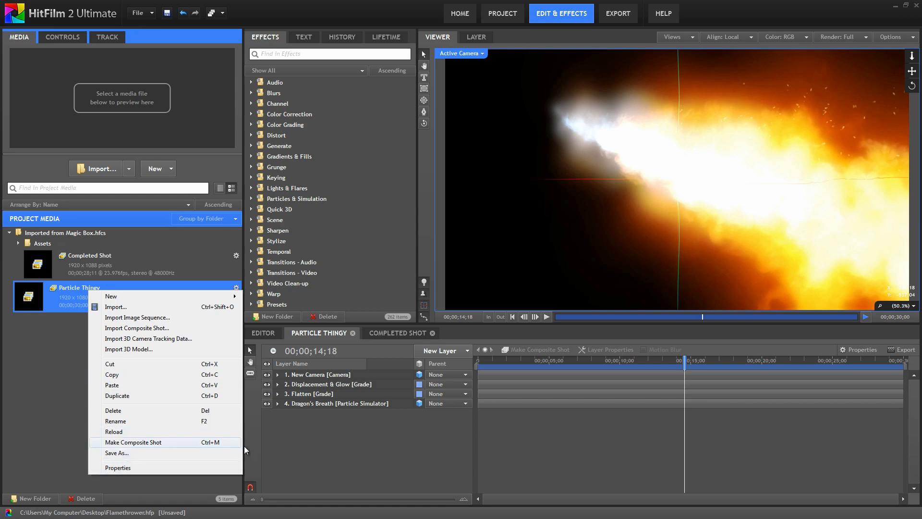
{"action": "left_click", "coordinate": [293, 446]}
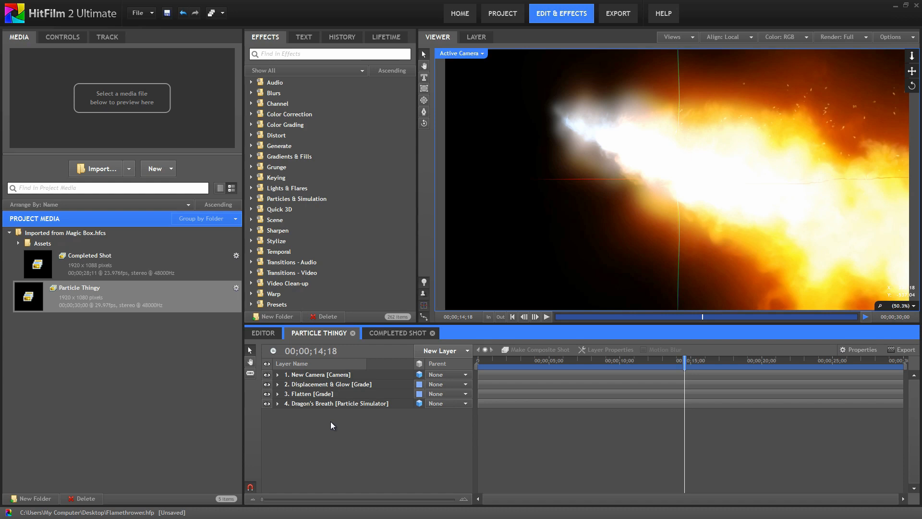
{"action": "left_click", "coordinate": [156, 169]}
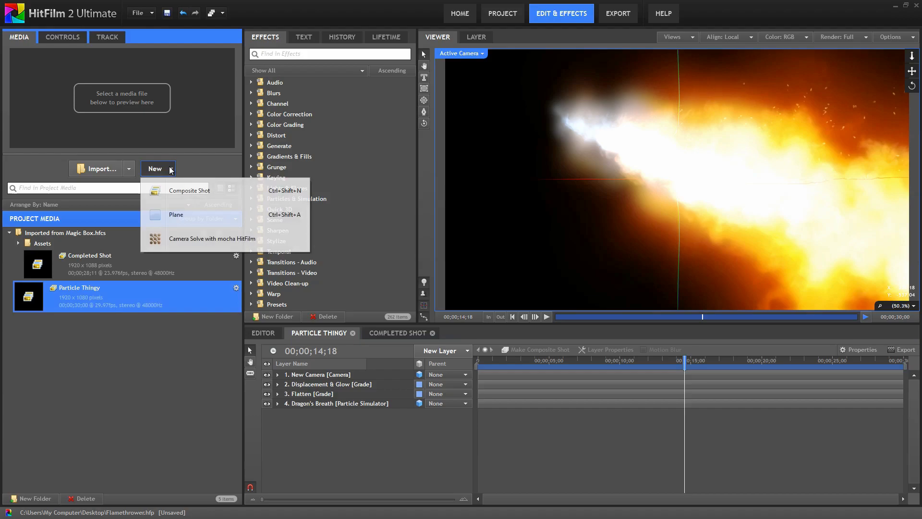
{"action": "left_click", "coordinate": [207, 232]}
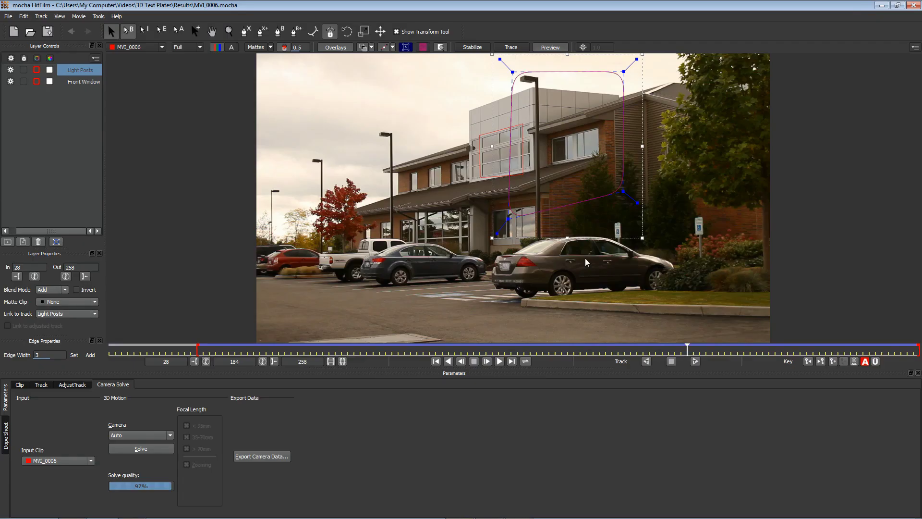
Step: Export camera data as a HitFilm Composite Shot named 'Camera Track' on the Desktop, then close mocha
{"action": "left_click", "coordinate": [261, 456]}
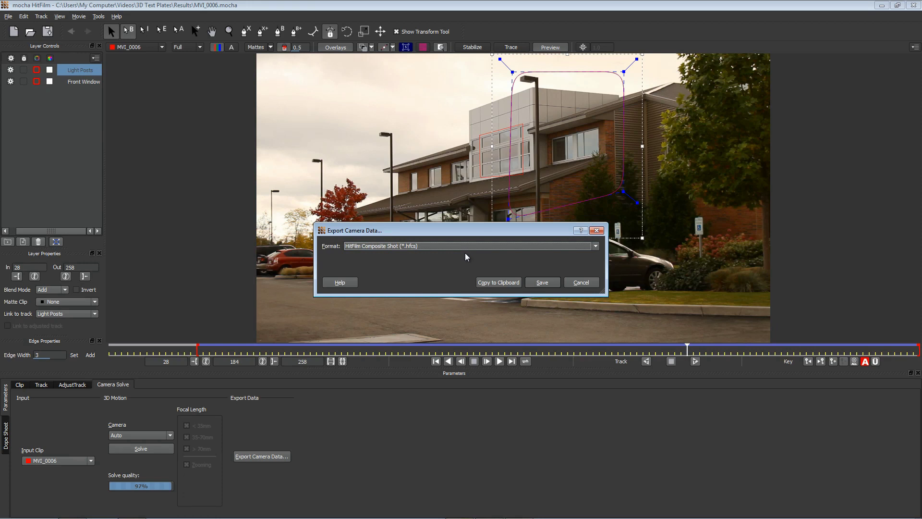
{"action": "left_click", "coordinate": [541, 283]}
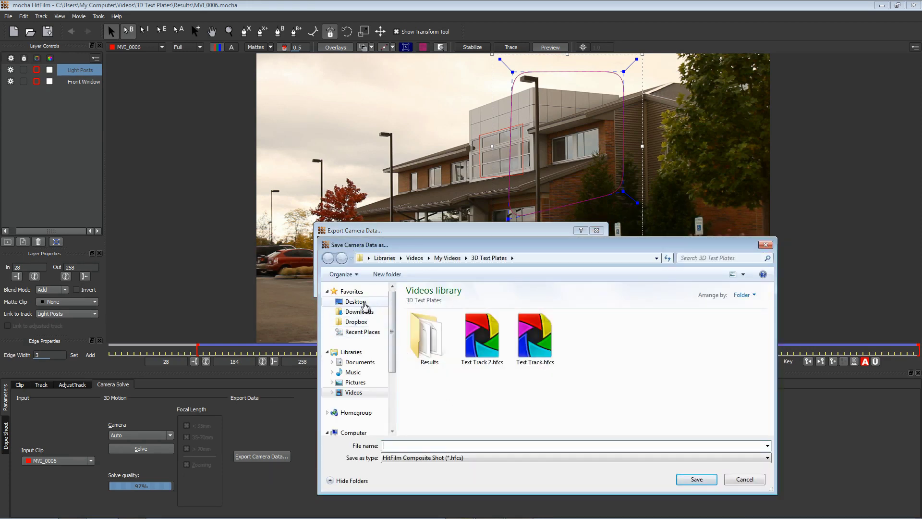
{"action": "left_click", "coordinate": [355, 302]}
{"action": "type", "text": "Cam"}
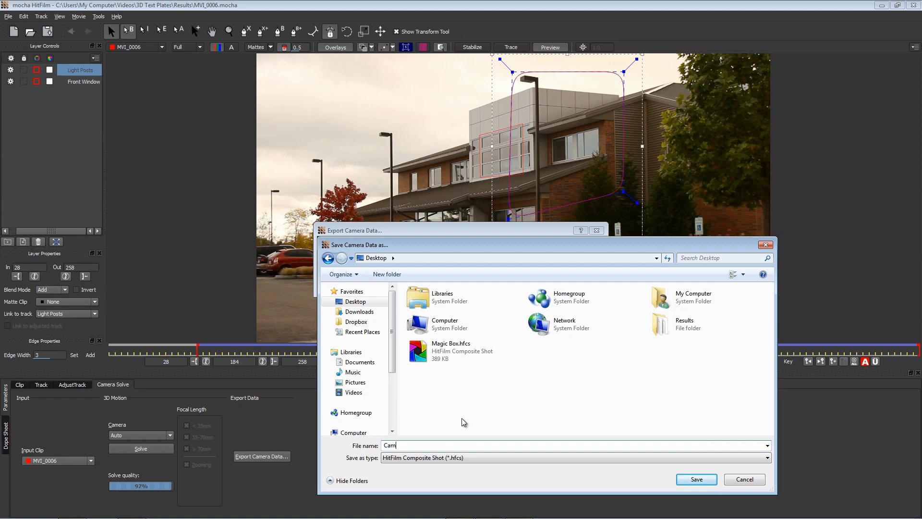
{"action": "type", "text": "era Track"}
{"action": "key", "text": "Return"}
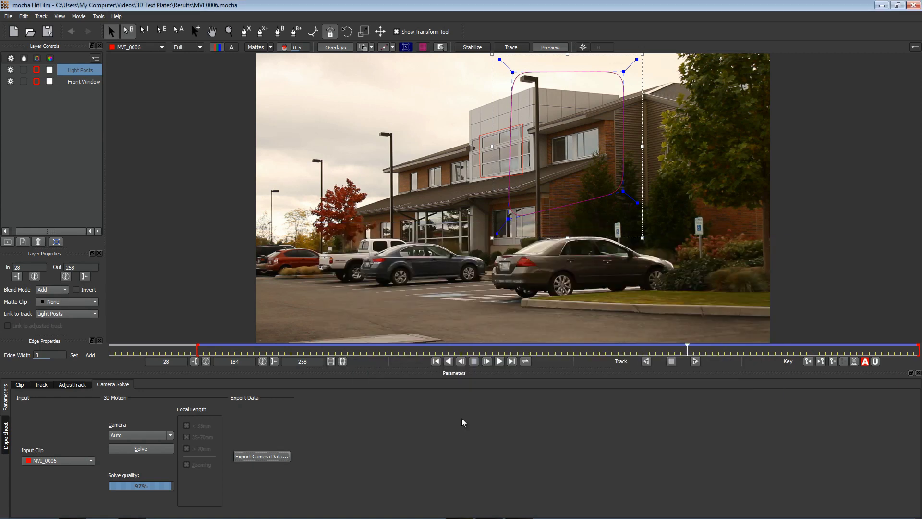
{"action": "left_click", "coordinate": [913, 5]}
Step: Exit mocha and import the Camera Track.hfcs composite shot
{"action": "left_click", "coordinate": [560, 285]}
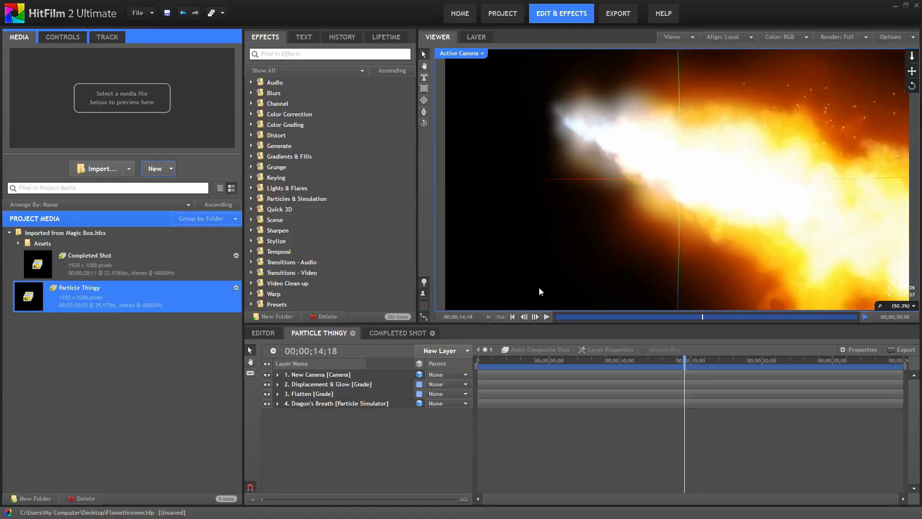
{"action": "left_click", "coordinate": [128, 169]}
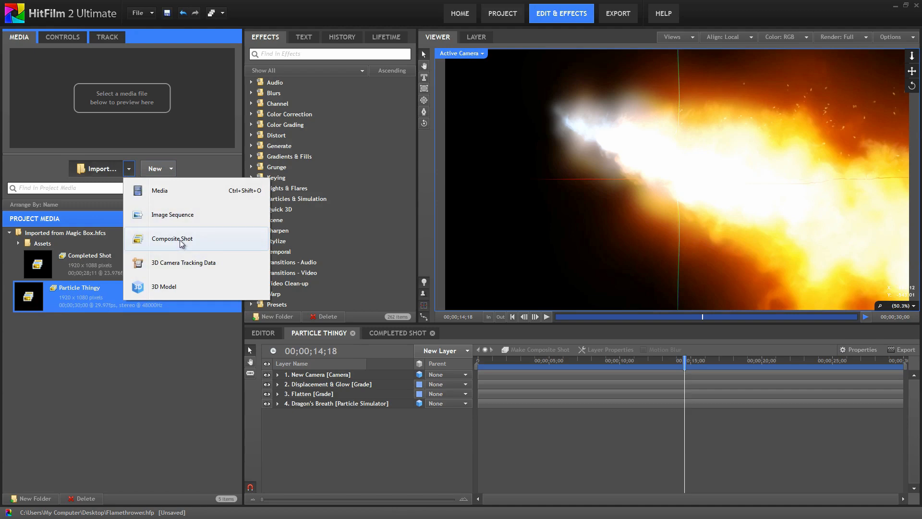
{"action": "left_click", "coordinate": [181, 242]}
{"action": "left_click", "coordinate": [142, 114]}
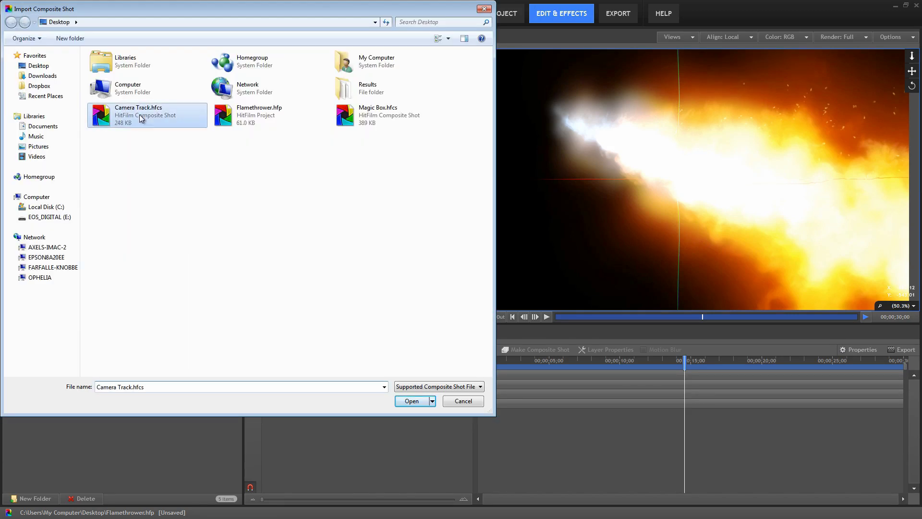
{"action": "left_click", "coordinate": [411, 401]}
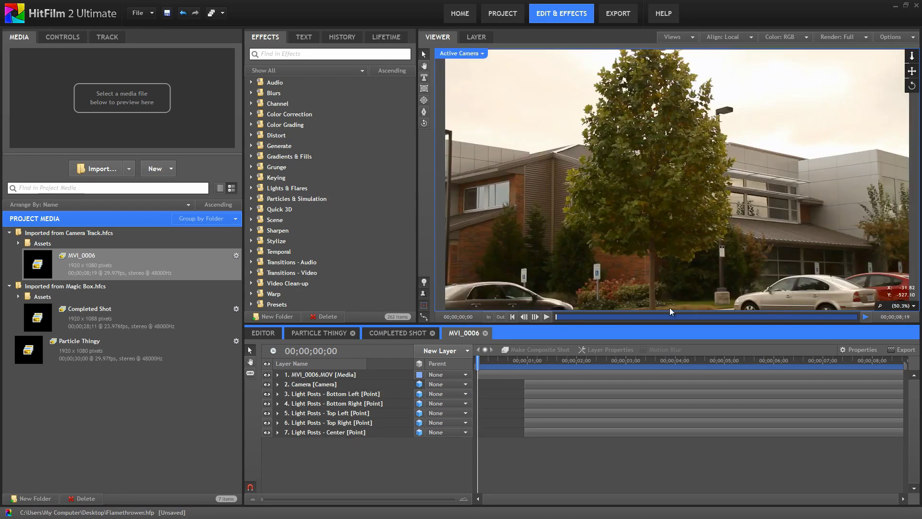
Step: Scrub to 00;00;04;28 and inspect the Light Posts Top Left, Top Right and Center points
{"action": "left_click_drag", "start_coordinate": [477, 364], "coordinate": [716, 361]}
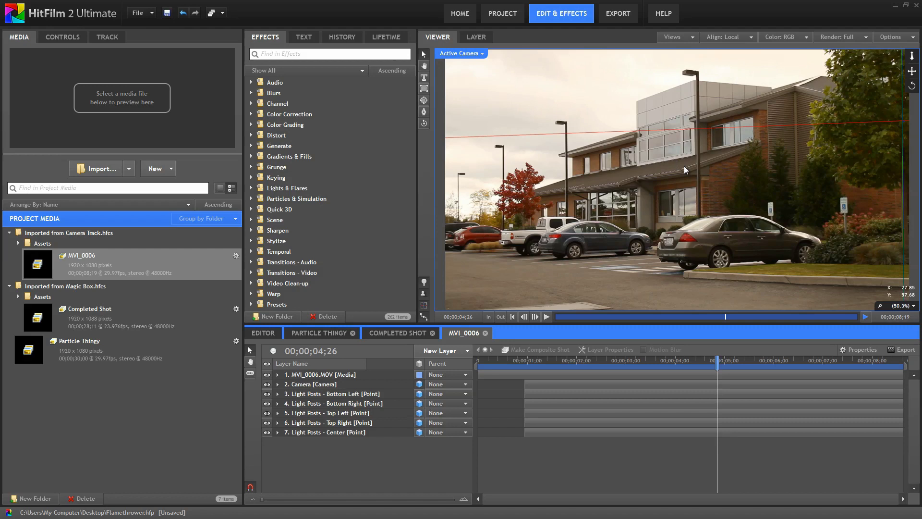
{"action": "left_click", "coordinate": [342, 395]}
{"action": "left_click", "coordinate": [342, 414]}
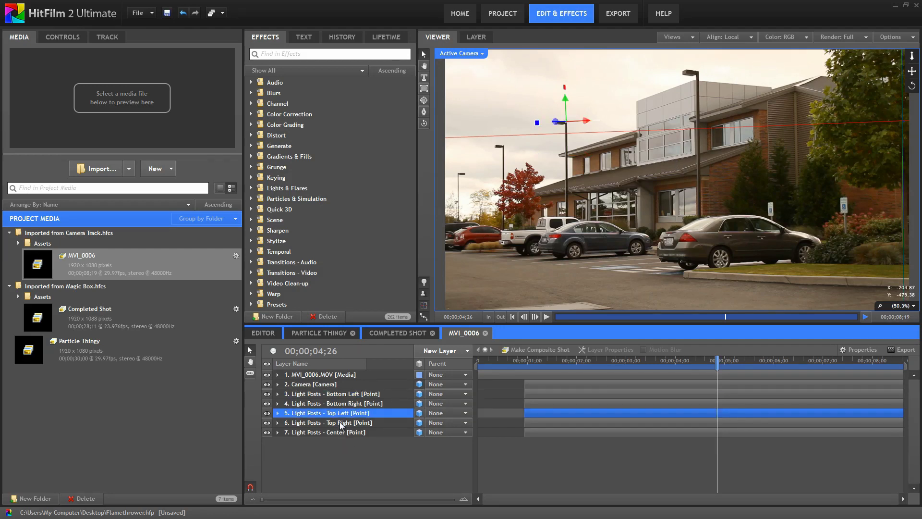
{"action": "left_click", "coordinate": [340, 422]}
{"action": "left_click", "coordinate": [337, 432]}
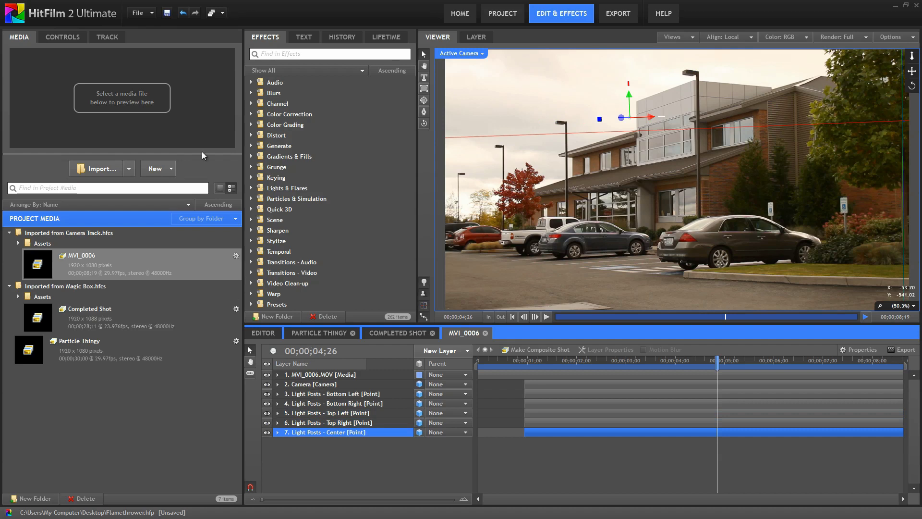
{"action": "left_click", "coordinate": [128, 168]}
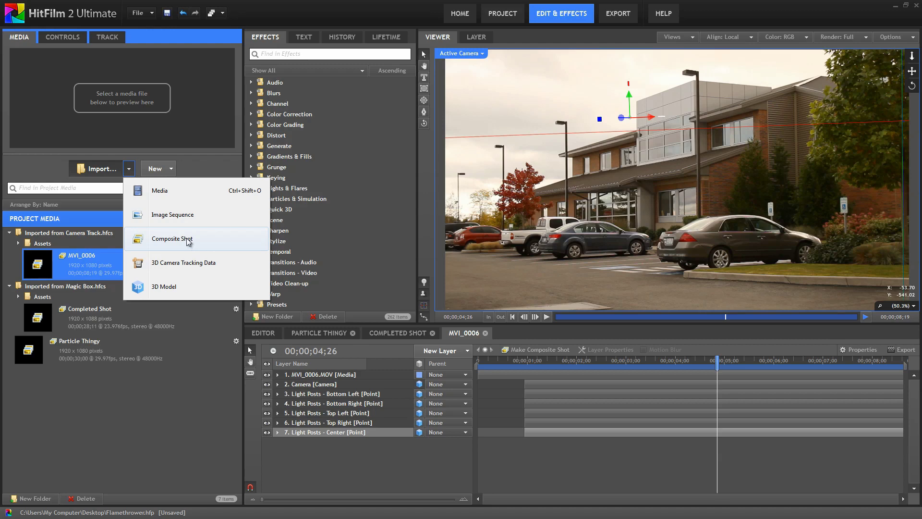
{"action": "left_click", "coordinate": [174, 430]}
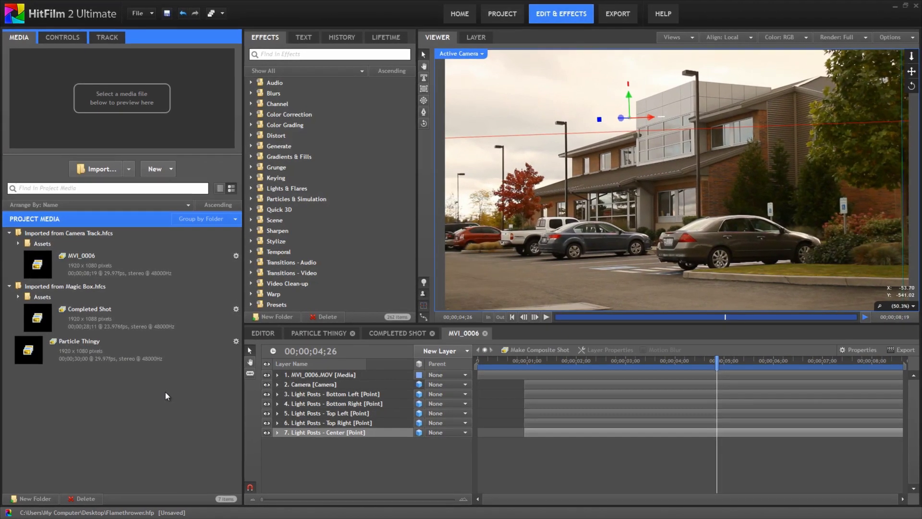
Step: Open the Options dialog from the File menu at its General settings
{"action": "left_click", "coordinate": [149, 14]}
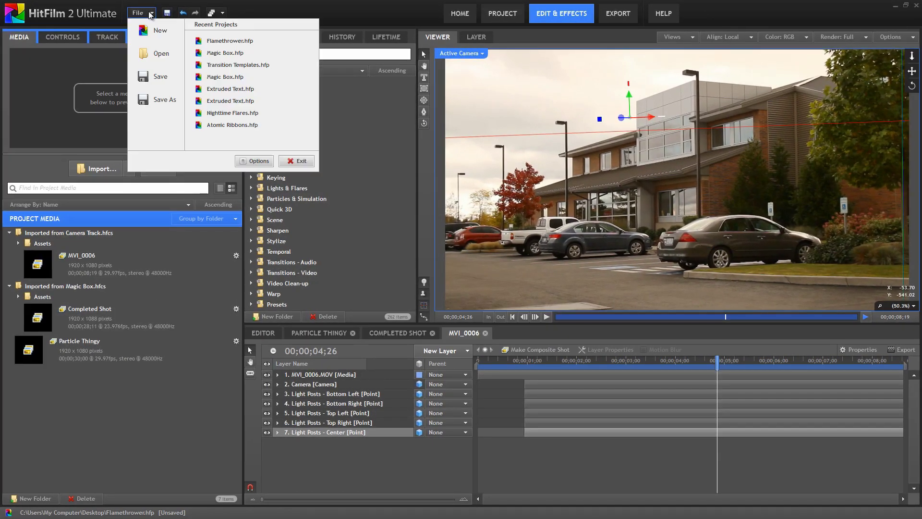
{"action": "left_click", "coordinate": [255, 162]}
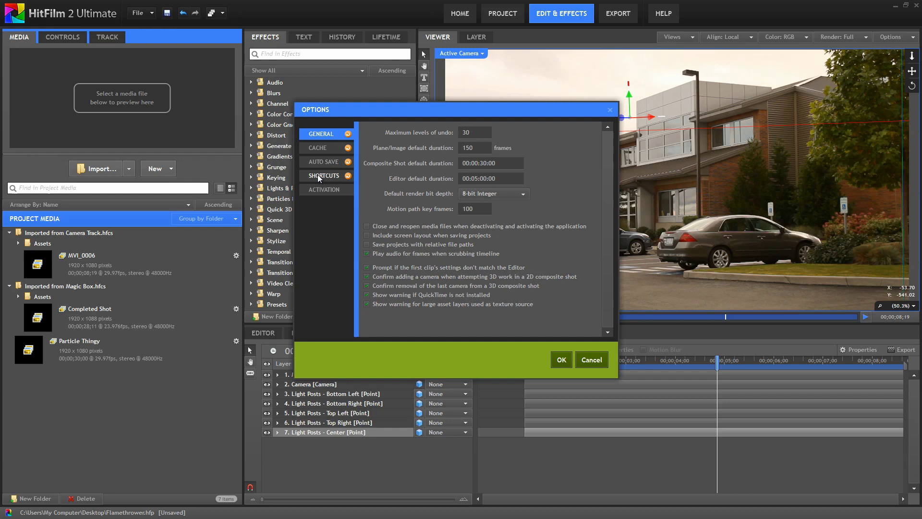
Step: On the Shortcuts page, reassign Set In Point from I to B
{"action": "left_click", "coordinate": [319, 175]}
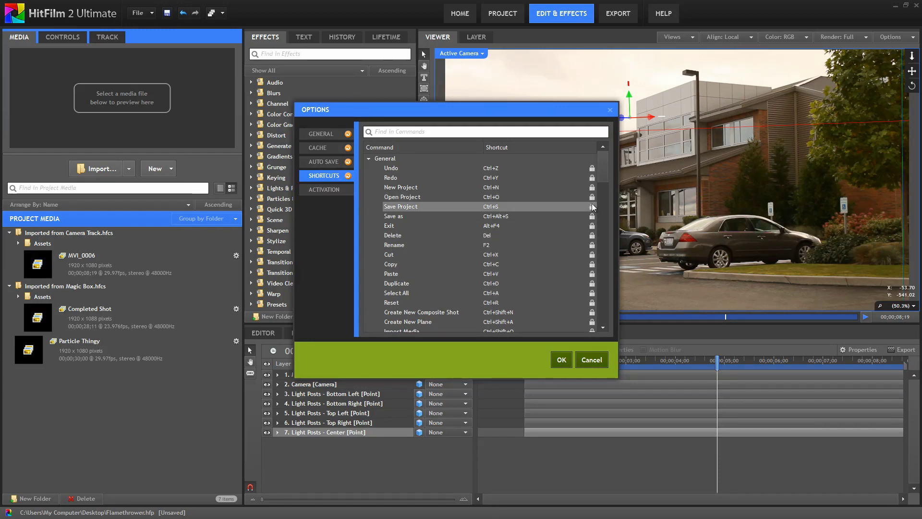
{"action": "left_click_drag", "start_coordinate": [603, 165], "coordinate": [606, 206]}
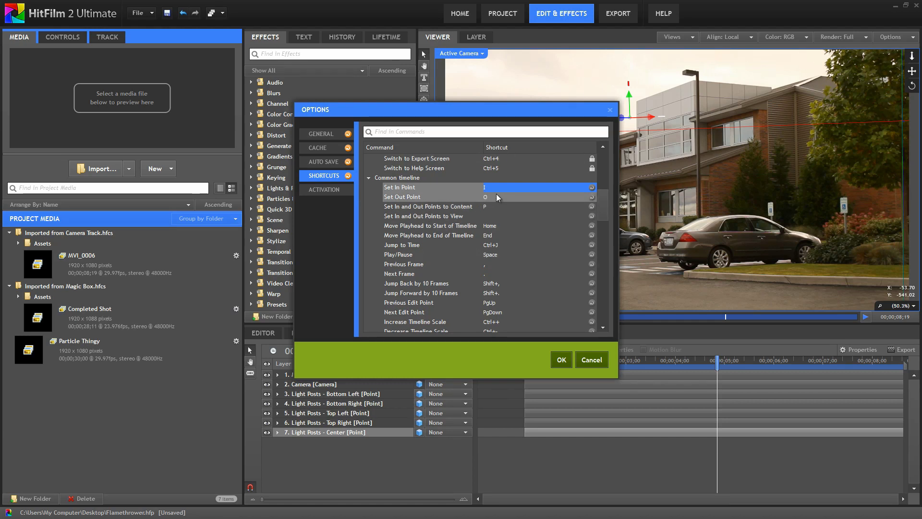
{"action": "key", "text": "b"}
Step: Give Set Out Point the Ctrl+Alt+Shift+E shortcut after E clashes with Roll Edit Tool
{"action": "left_click", "coordinate": [492, 198]}
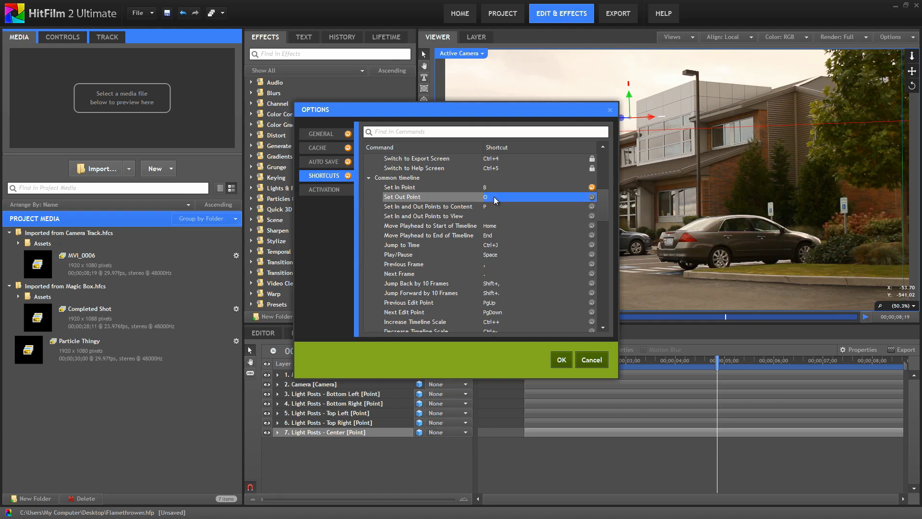
{"action": "key", "text": "e"}
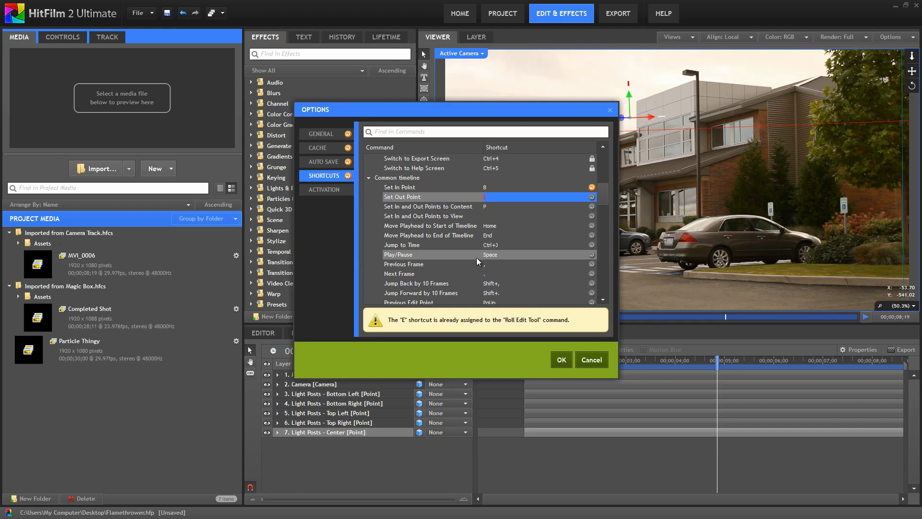
{"action": "key", "text": "o"}
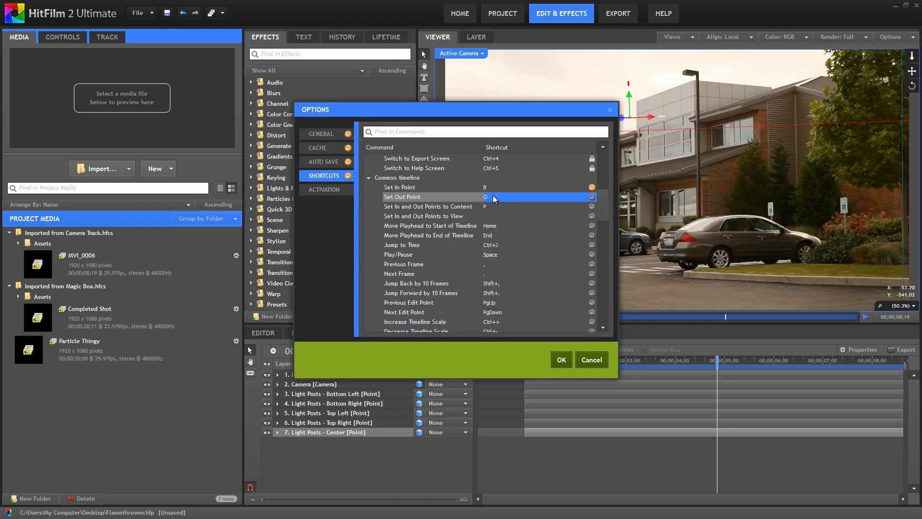
{"action": "key", "text": "shift+o"}
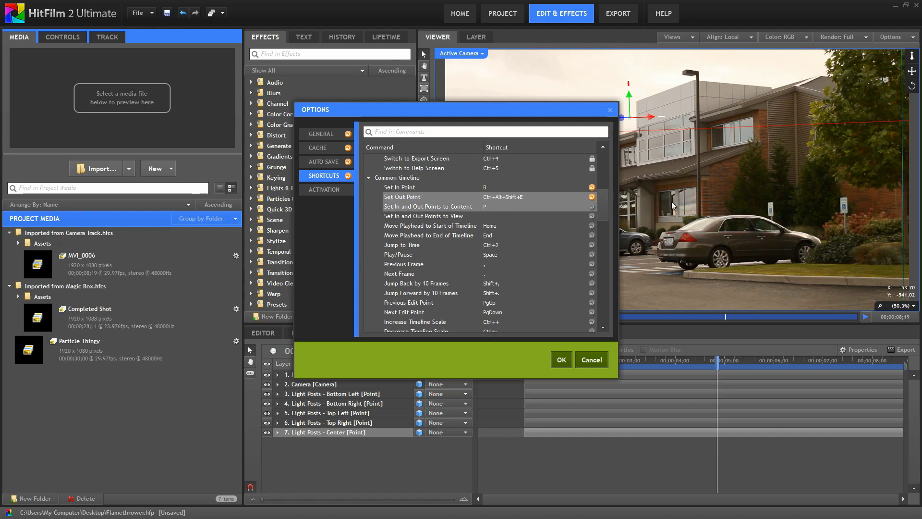
Step: Restore the default shortcuts O for Set Out Point and I for Set In Point
{"action": "left_click", "coordinate": [592, 197]}
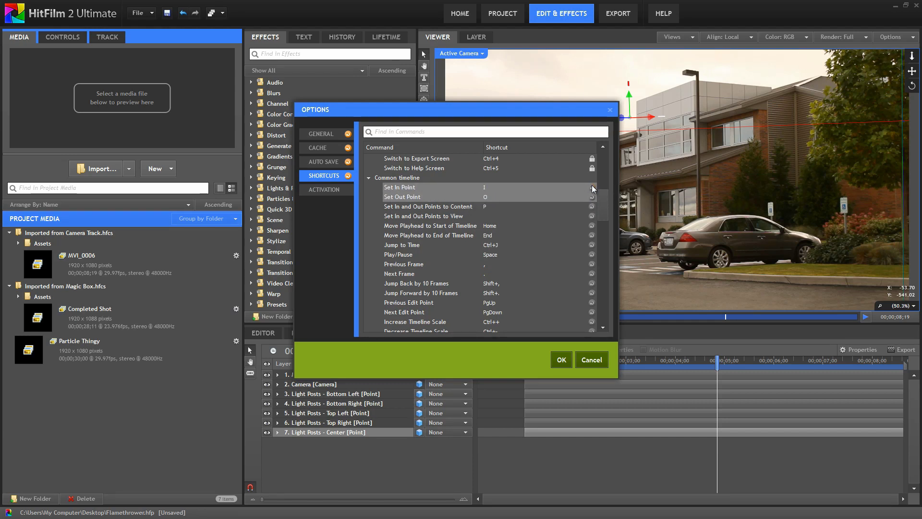
{"action": "left_click", "coordinate": [592, 187]}
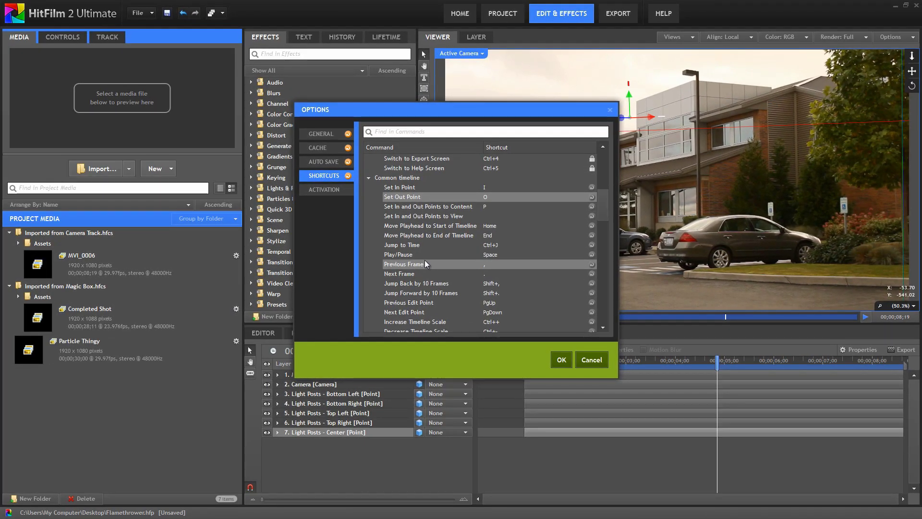
Step: Change the Auto Save frequency from 10 to 5 minutes
{"action": "left_click", "coordinate": [331, 163]}
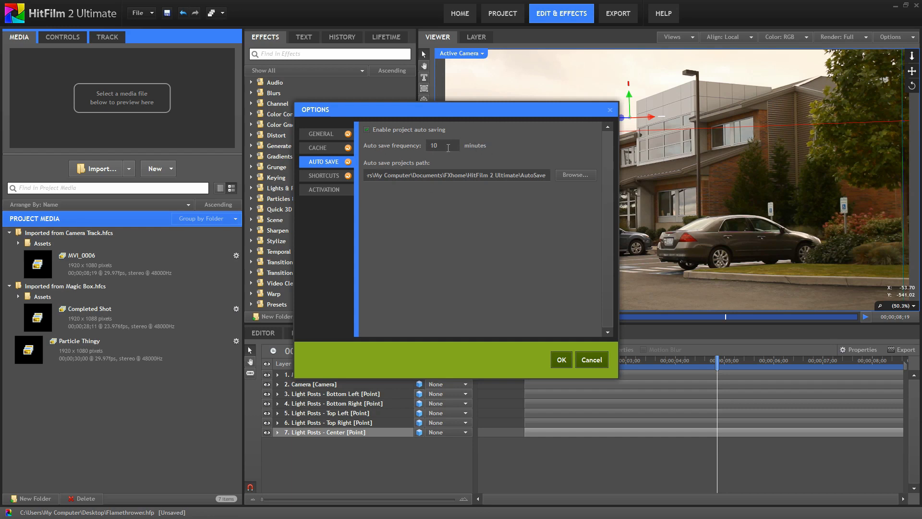
{"action": "left_click_drag", "start_coordinate": [448, 146], "coordinate": [423, 146]}
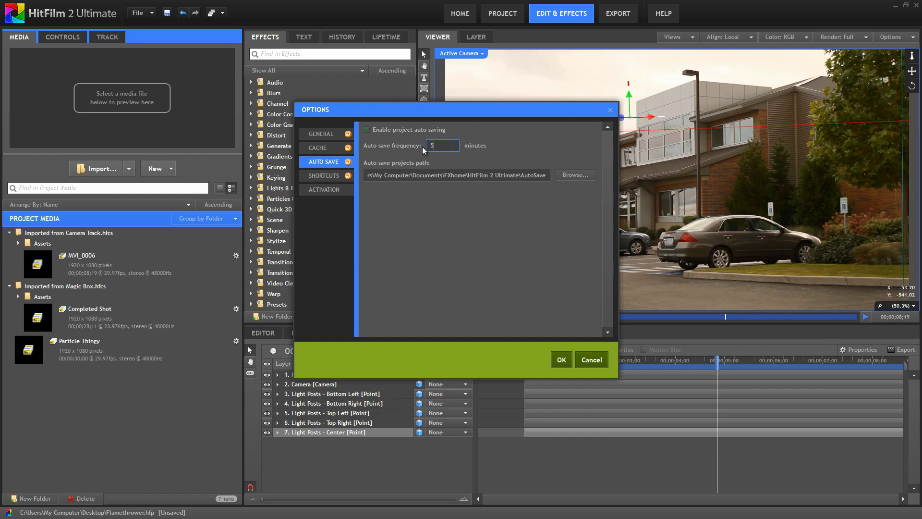